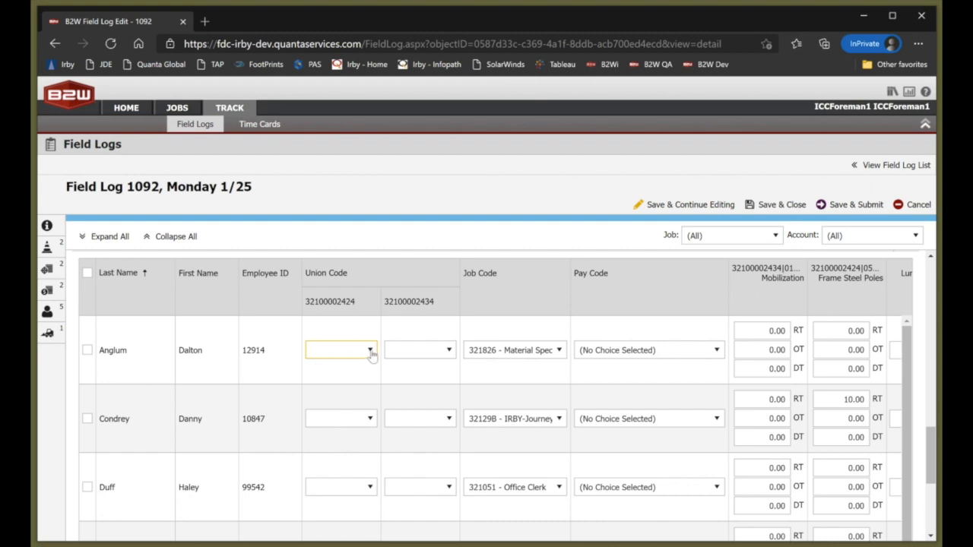
Step: Review the available union code, job code and pay code choices for the first employee without changing them
{"action": "left_click", "coordinate": [371, 352]}
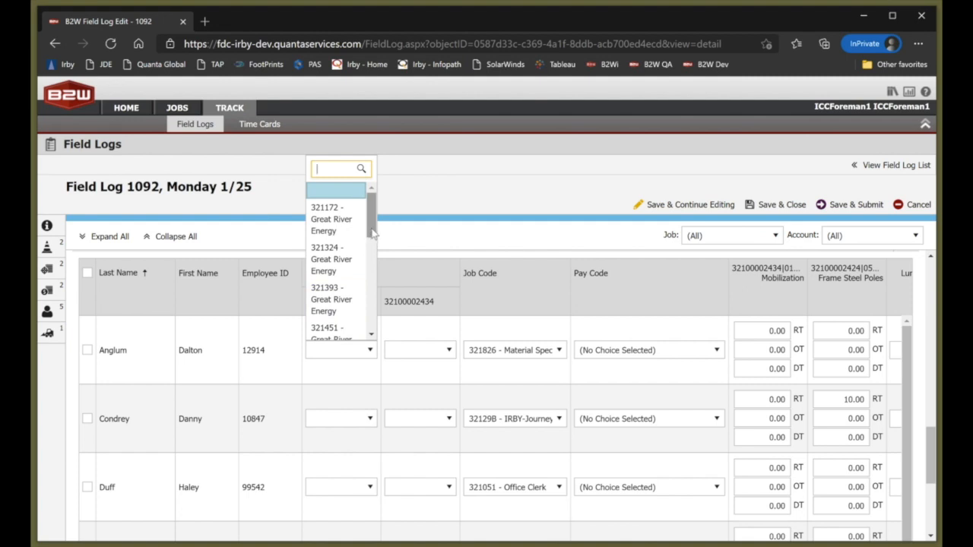
{"action": "left_click_drag", "start_coordinate": [372, 233], "coordinate": [368, 316]}
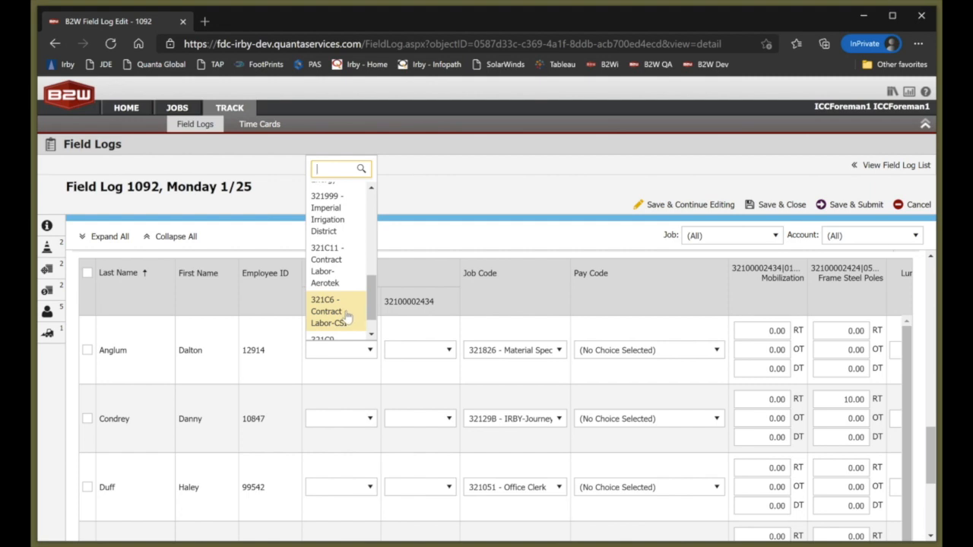
{"action": "left_click", "coordinate": [472, 383]}
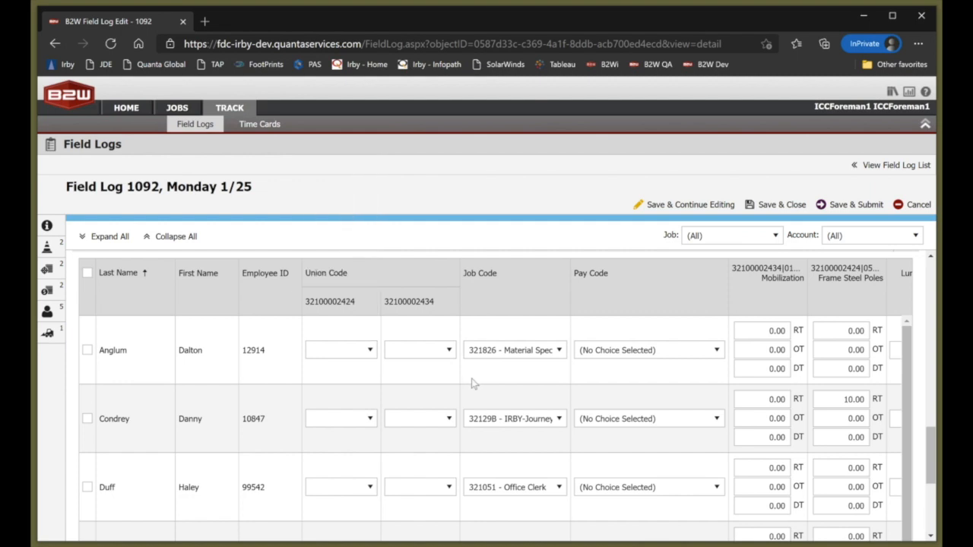
{"action": "left_click", "coordinate": [560, 350]}
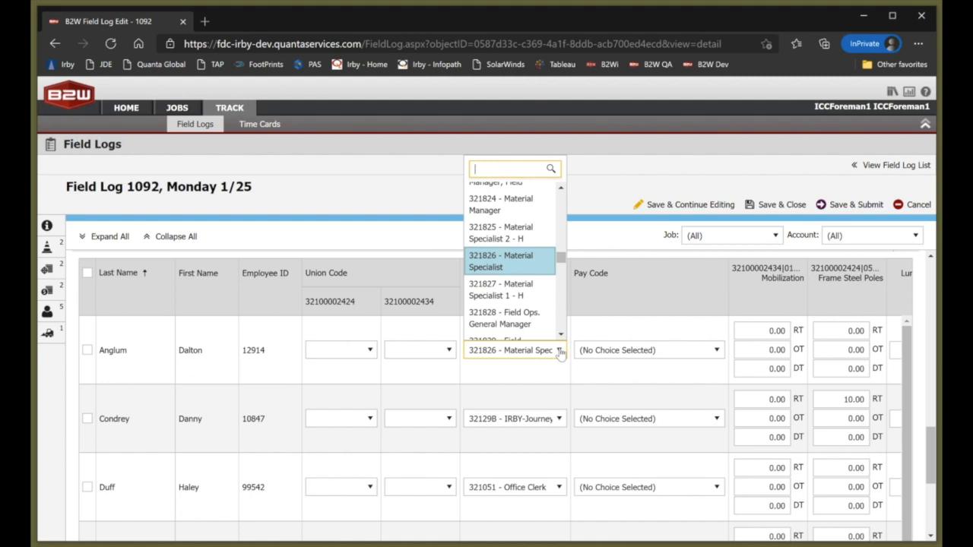
{"action": "left_click", "coordinate": [594, 370]}
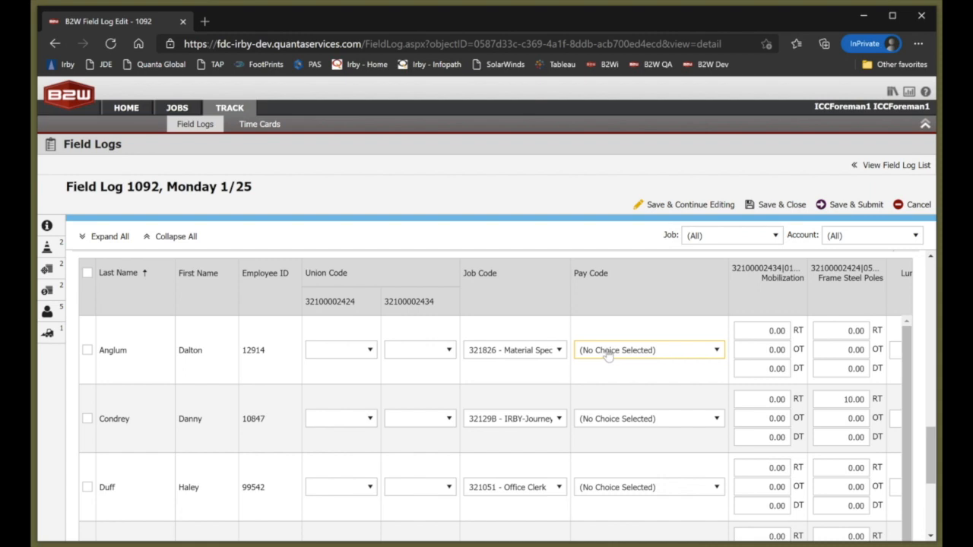
{"action": "left_click", "coordinate": [608, 351]}
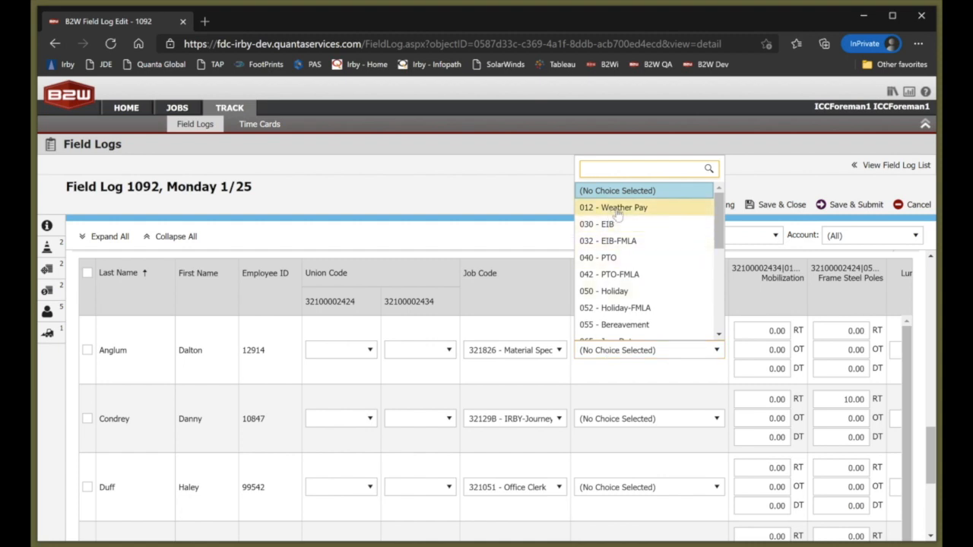
{"action": "left_click", "coordinate": [615, 378]}
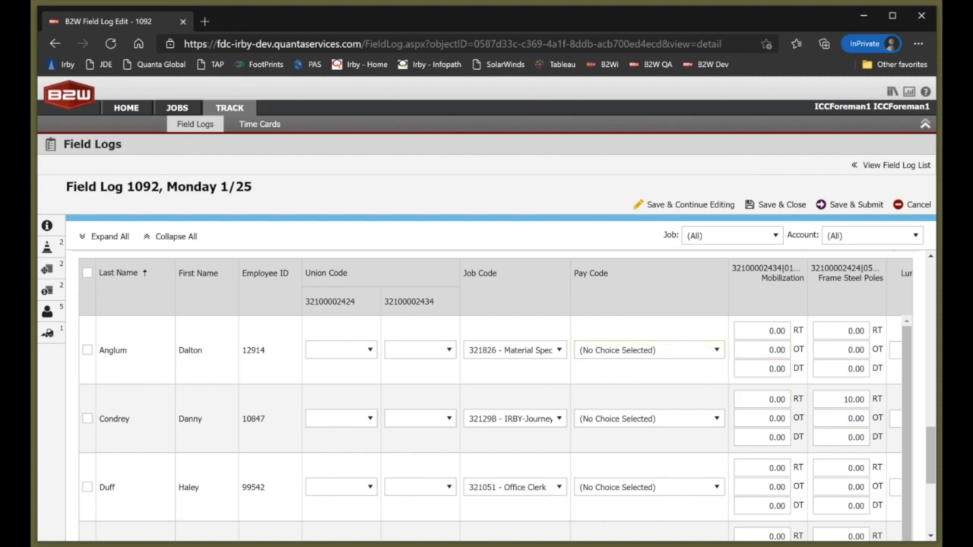
Step: Enter the first employee's regular hours as 8 for Mobilization and 5 for Frame Steel Poles, with 0.5 for Lunch/Break
{"action": "left_click_drag", "start_coordinate": [934, 440], "coordinate": [929, 461]}
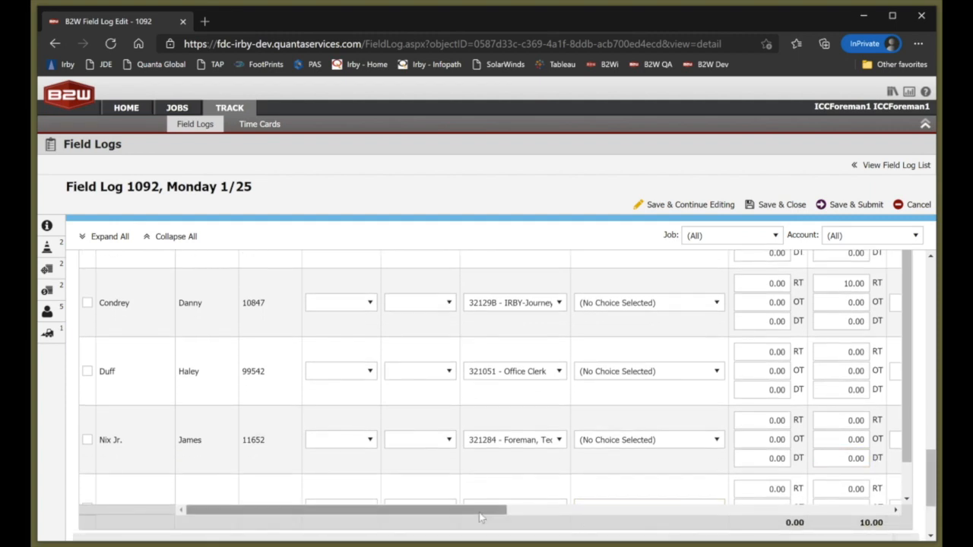
{"action": "left_click_drag", "start_coordinate": [474, 516], "coordinate": [726, 518]}
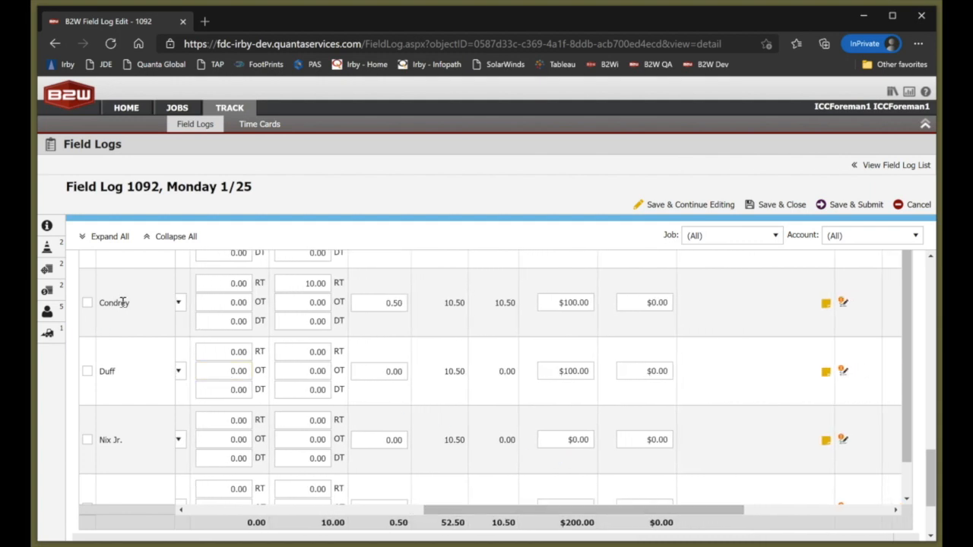
{"action": "left_click_drag", "start_coordinate": [930, 471], "coordinate": [931, 455]}
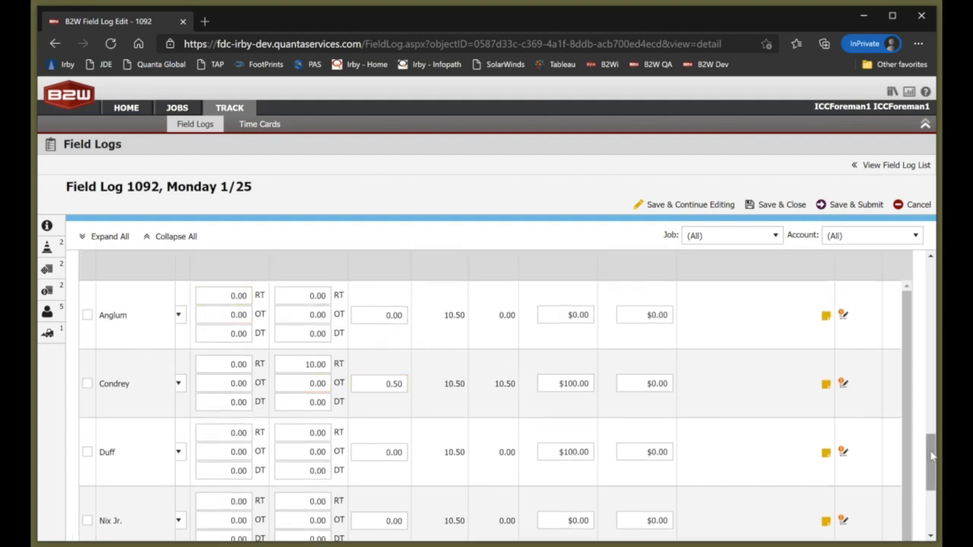
{"action": "left_click_drag", "start_coordinate": [932, 455], "coordinate": [931, 446]}
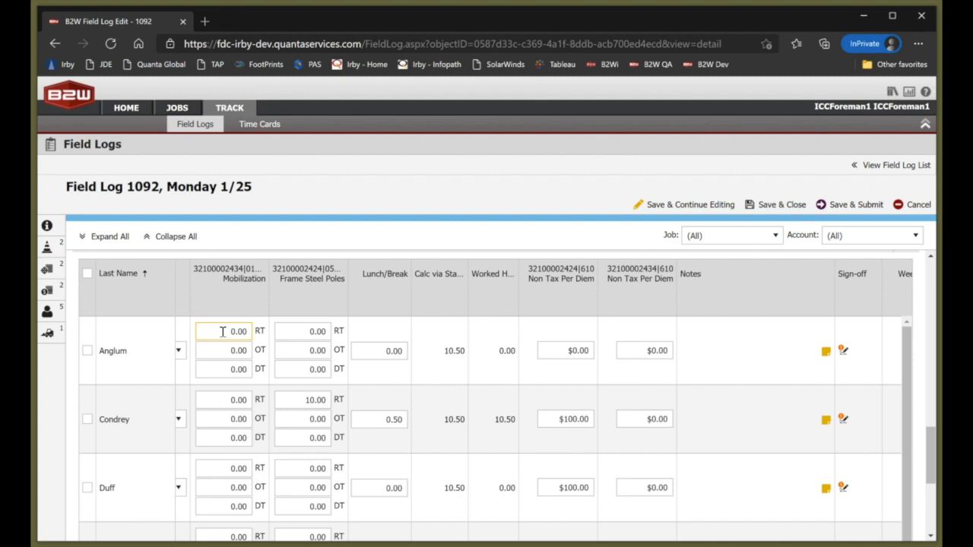
{"action": "left_click", "coordinate": [222, 332]}
{"action": "type", "text": "8"}
{"action": "left_click", "coordinate": [299, 332]}
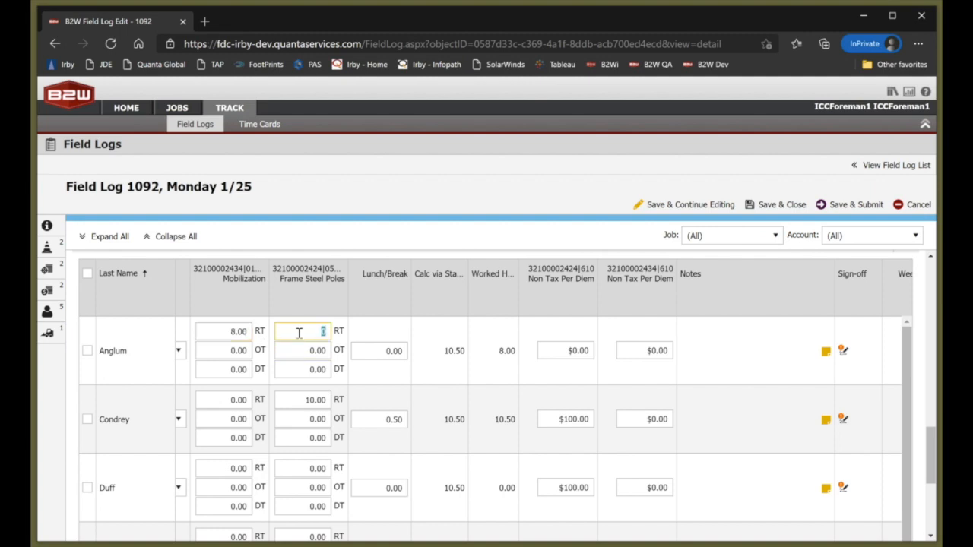
{"action": "type", "text": "5"}
{"action": "left_click", "coordinate": [381, 348]}
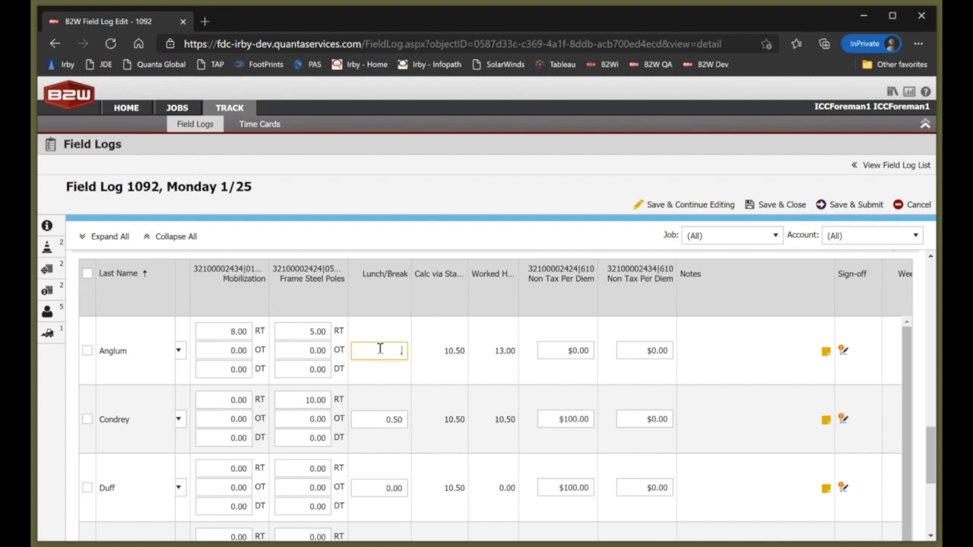
{"action": "type", "text": ".5"}
{"action": "left_click", "coordinate": [387, 380]}
Step: Set the first employee's regular Frame Steel Poles hours to 2
{"action": "left_click", "coordinate": [317, 352]}
{"action": "left_click", "coordinate": [312, 331]}
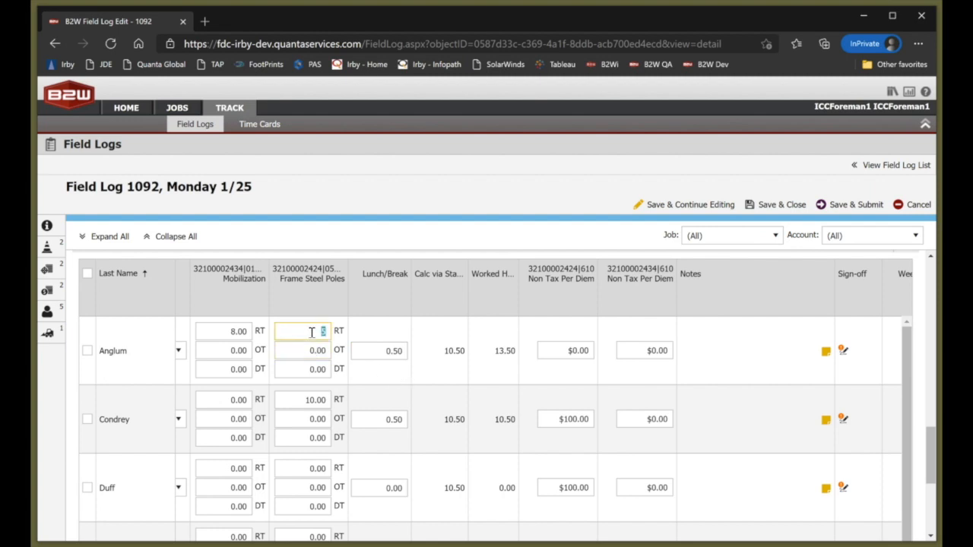
{"action": "left_click", "coordinate": [456, 373]}
{"action": "left_click", "coordinate": [300, 332]}
{"action": "type", "text": "2"}
{"action": "left_click", "coordinate": [374, 381]}
Step: Set the first employee's regular Frame Steel Poles hours to 4
{"action": "left_click", "coordinate": [303, 332]}
{"action": "type", "text": "4"}
{"action": "left_click", "coordinate": [386, 376]}
Step: Set the first employee's stop time to 7:30 PM
{"action": "scroll", "coordinate": [926, 453], "scroll_direction": "down", "scroll_amount": 3}
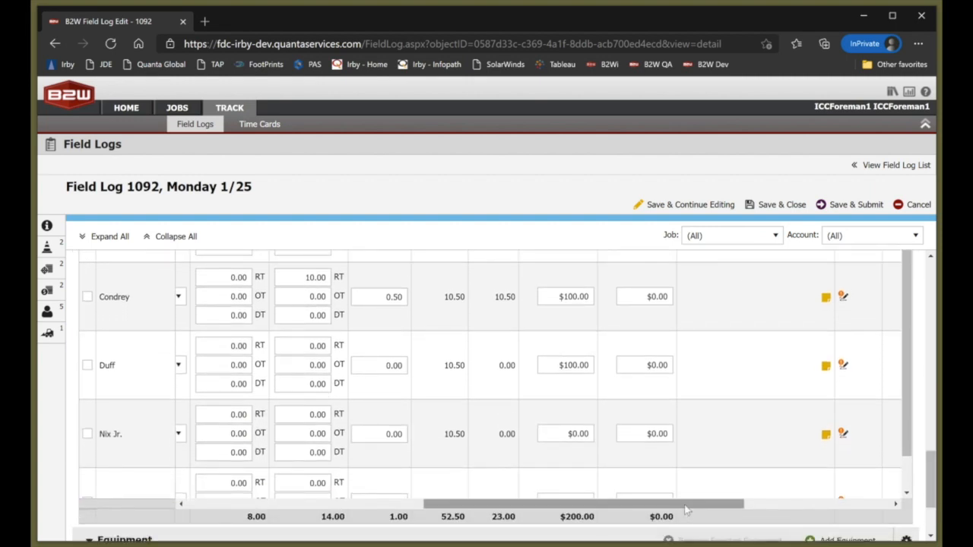
{"action": "left_click_drag", "start_coordinate": [688, 505], "coordinate": [849, 508]}
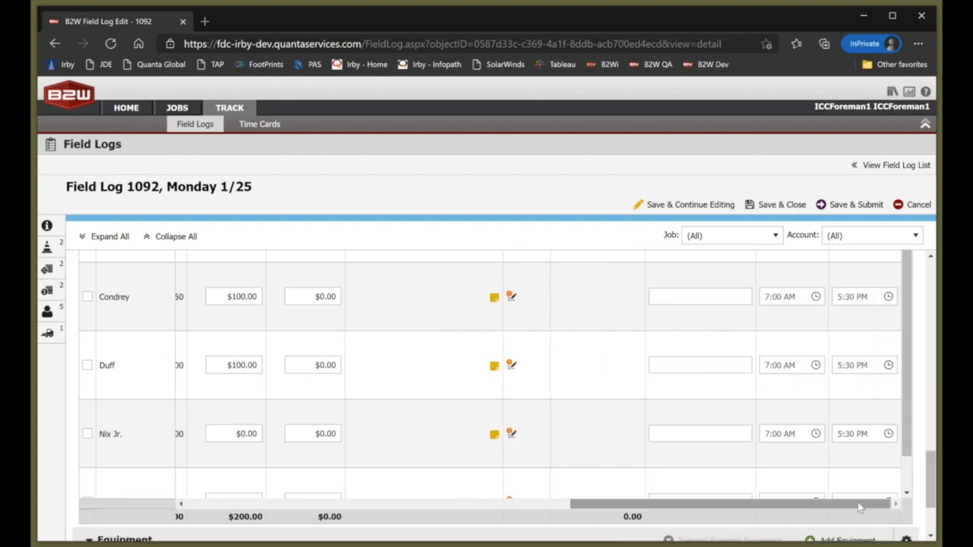
{"action": "left_click_drag", "start_coordinate": [928, 481], "coordinate": [925, 453]}
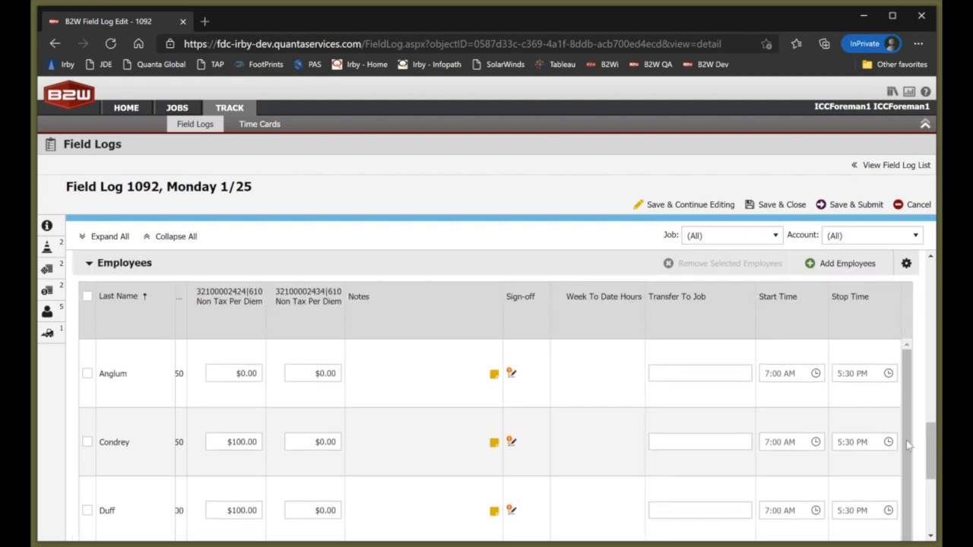
{"action": "left_click", "coordinate": [836, 373]}
{"action": "double_click", "coordinate": [841, 373]}
{"action": "type", "text": "7"}
{"action": "left_click_drag", "start_coordinate": [928, 464], "coordinate": [931, 498]}
{"action": "left_click_drag", "start_coordinate": [735, 511], "coordinate": [547, 510]}
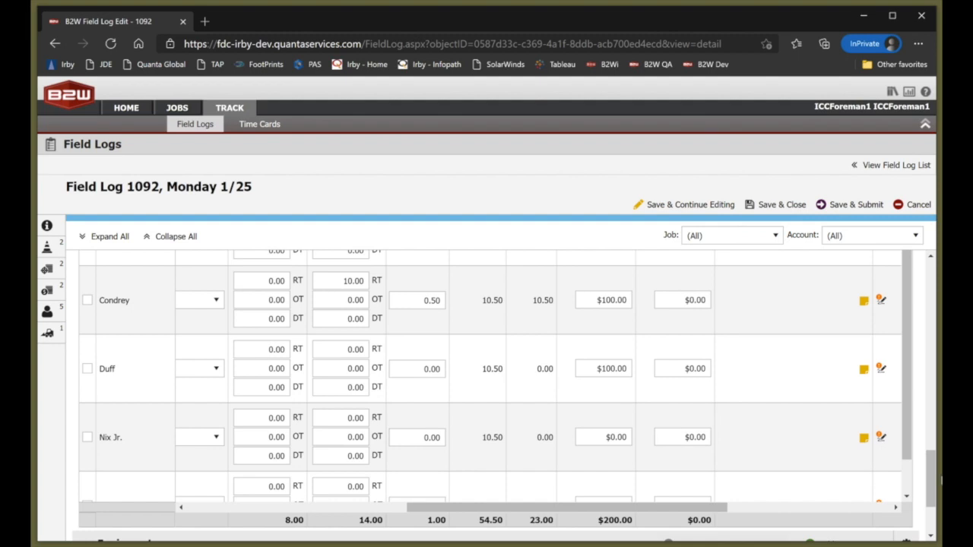
{"action": "left_click_drag", "start_coordinate": [932, 479], "coordinate": [929, 454]}
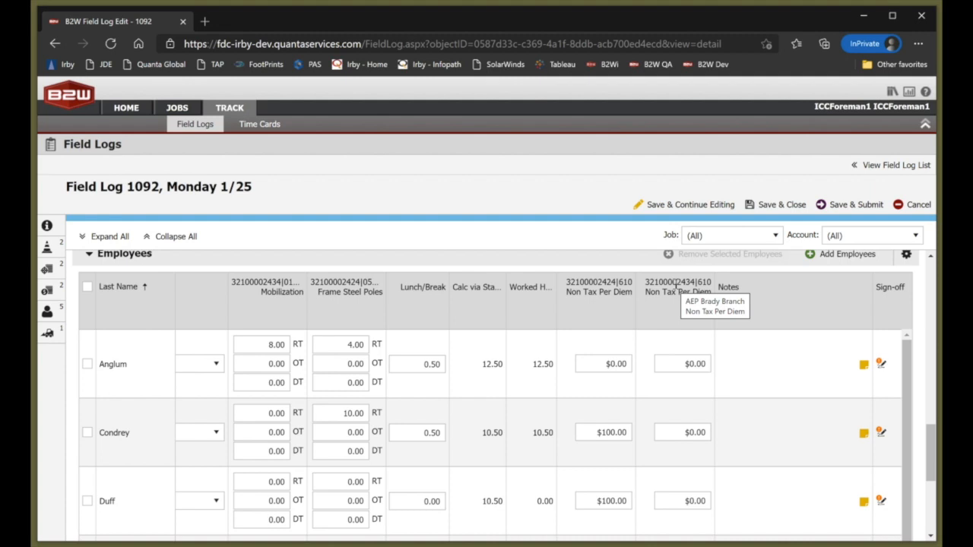
{"action": "left_click", "coordinate": [590, 362]}
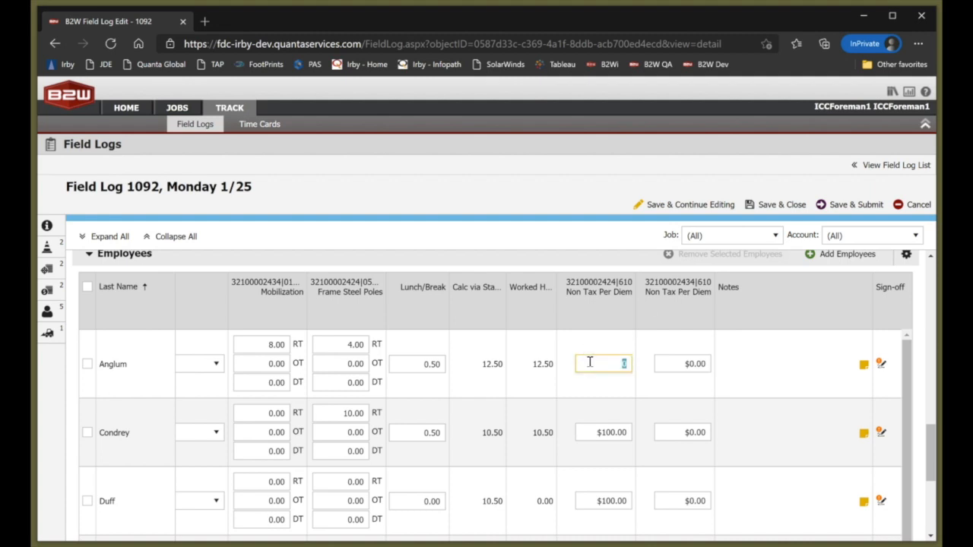
{"action": "type", "text": "5"}
{"action": "left_click", "coordinate": [596, 384]}
Step: Add the note "Showed up early to move poles" to the first employee's row
{"action": "left_click", "coordinate": [863, 366]}
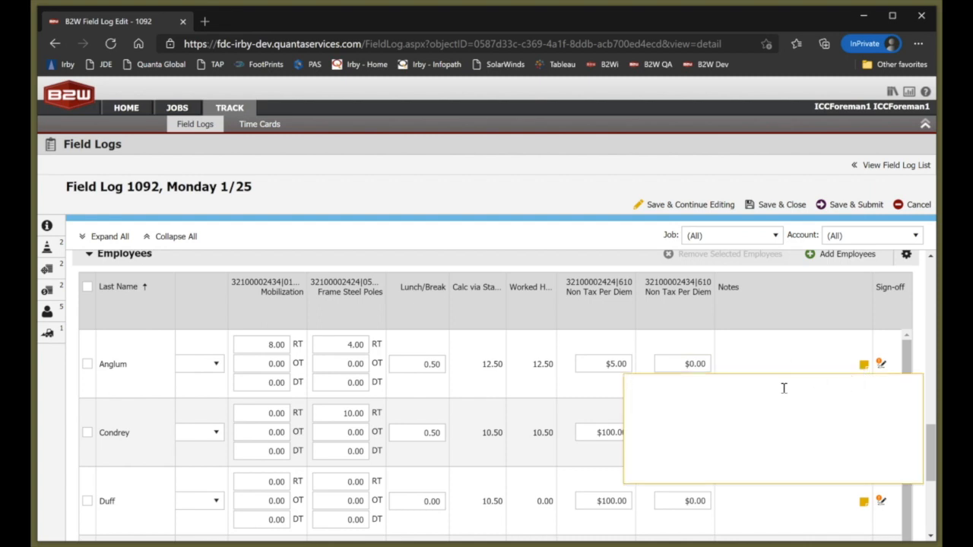
{"action": "type", "text": "Showed up early to move"}
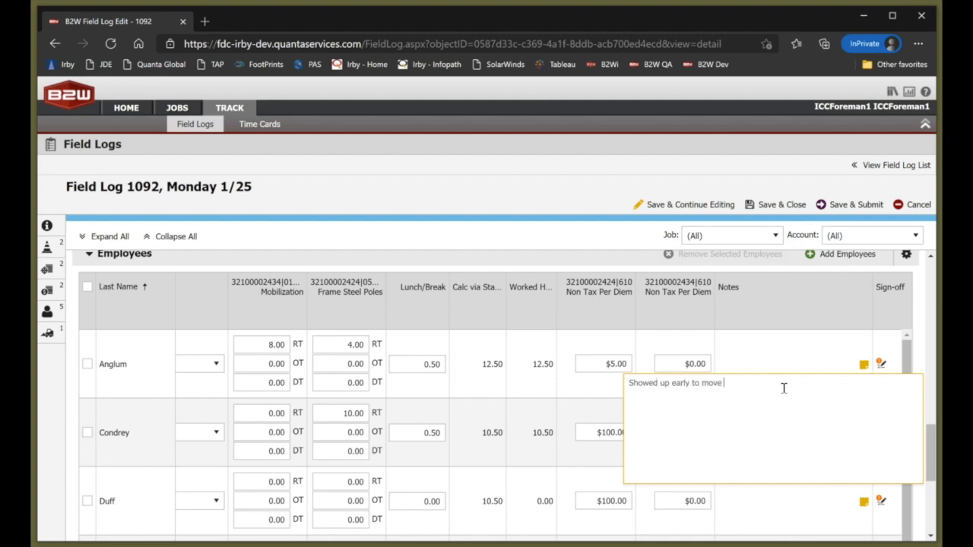
{"action": "type", "text": " poles"}
{"action": "left_click", "coordinate": [760, 355]}
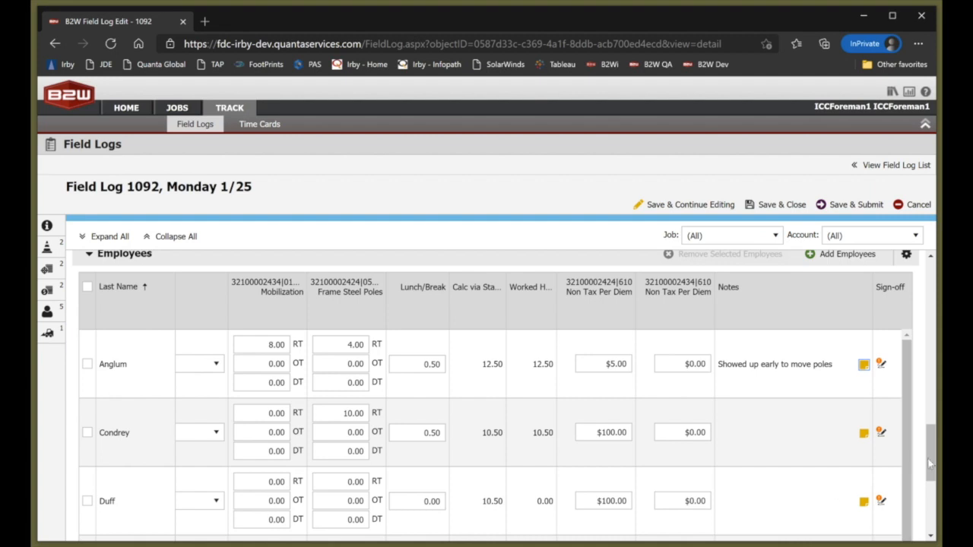
Step: Enter a trial job number in the first employee's Transfer To Job field and clear it again
{"action": "left_click_drag", "start_coordinate": [931, 463], "coordinate": [932, 495]}
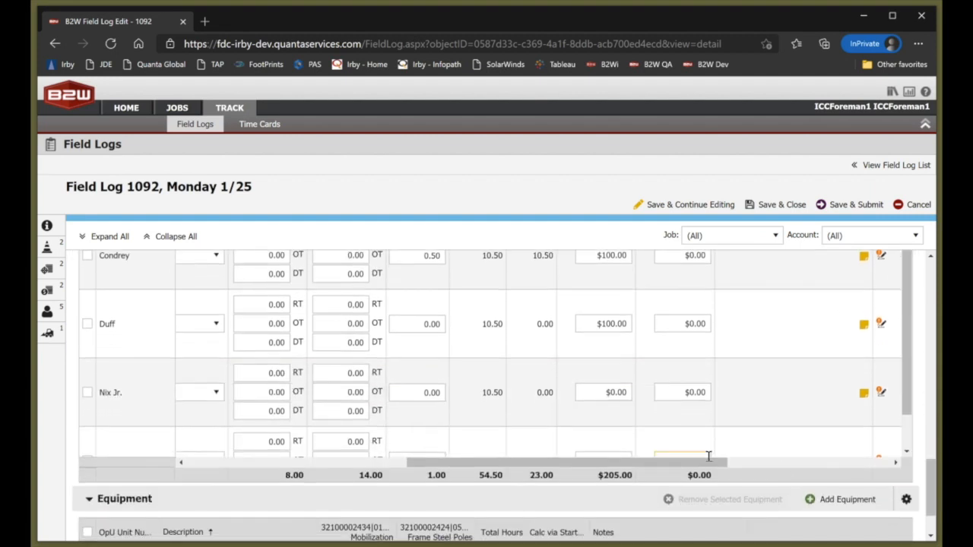
{"action": "left_click_drag", "start_coordinate": [707, 461], "coordinate": [895, 462]}
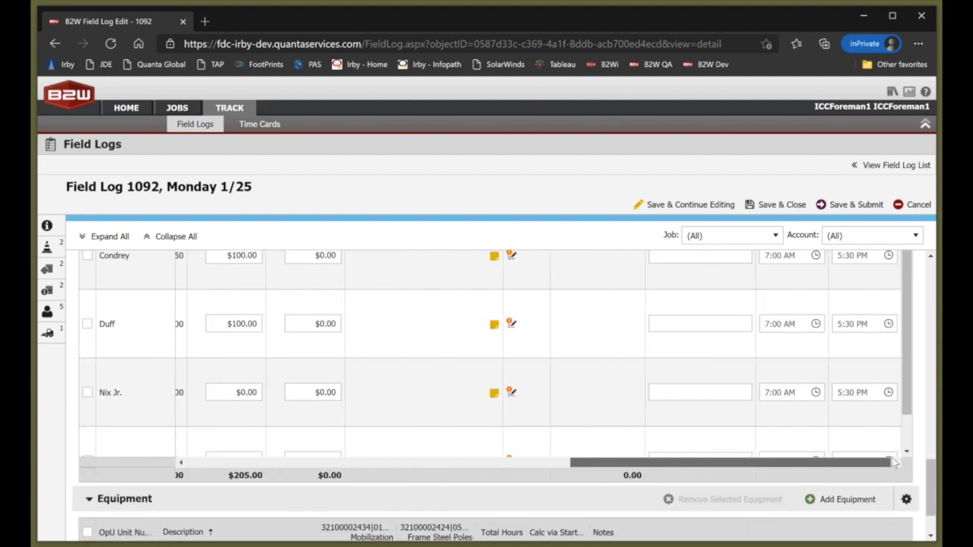
{"action": "left_click_drag", "start_coordinate": [935, 487], "coordinate": [933, 444]}
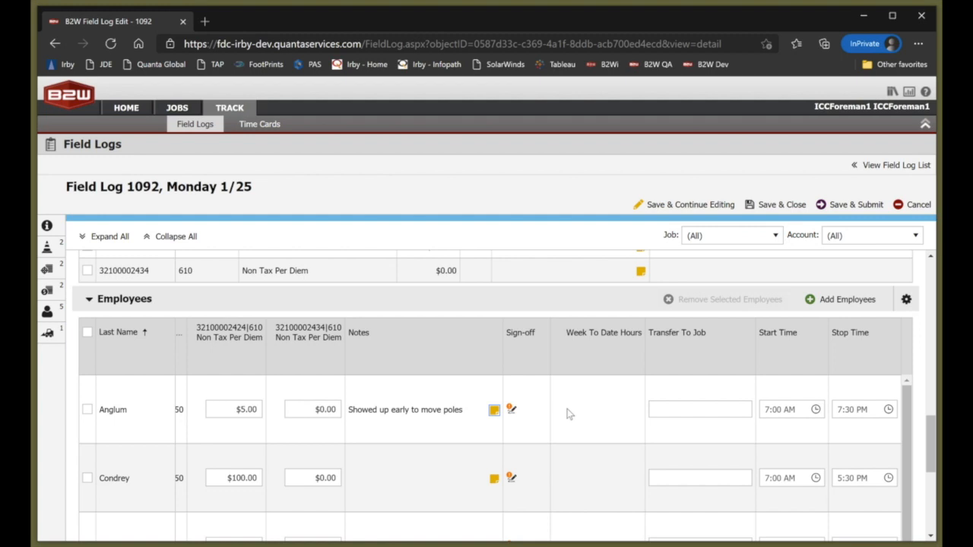
{"action": "left_click", "coordinate": [660, 410]}
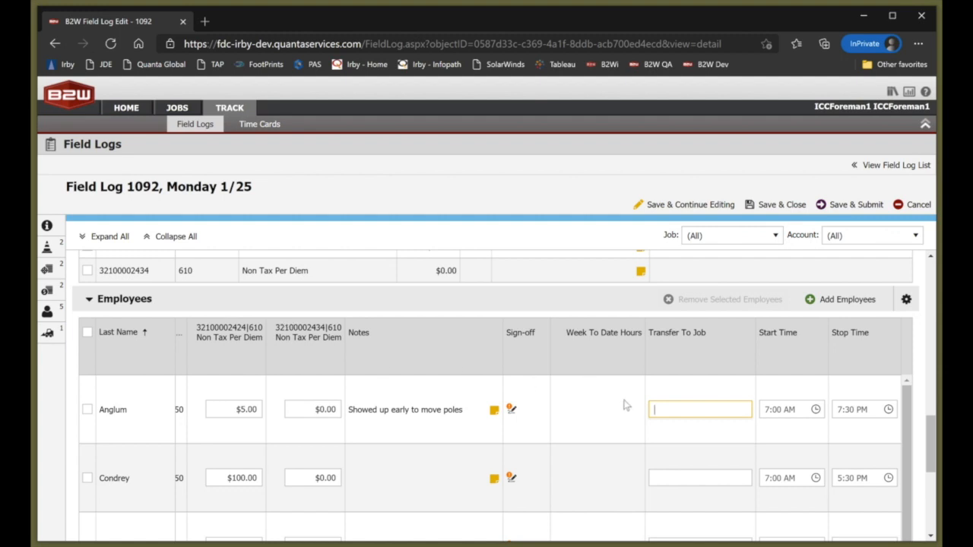
{"action": "type", "text": "32100007434"}
{"action": "key", "text": "BackSpace"}
{"action": "key", "text": "BackSpace"}
{"action": "key", "text": "BackSpace"}
{"action": "key", "text": "BackSpace"}
{"action": "key", "text": "BackSpace"}
{"action": "key", "text": "BackSpace"}
{"action": "key", "text": "BackSpace"}
{"action": "key", "text": "BackSpace"}
{"action": "key", "text": "BackSpace"}
{"action": "key", "text": "BackSpace"}
{"action": "key", "text": "BackSpace"}
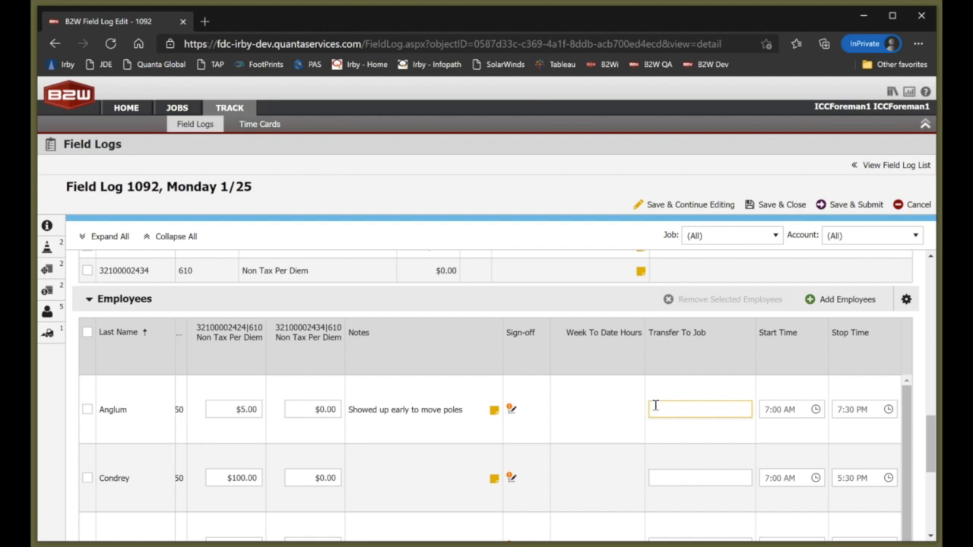